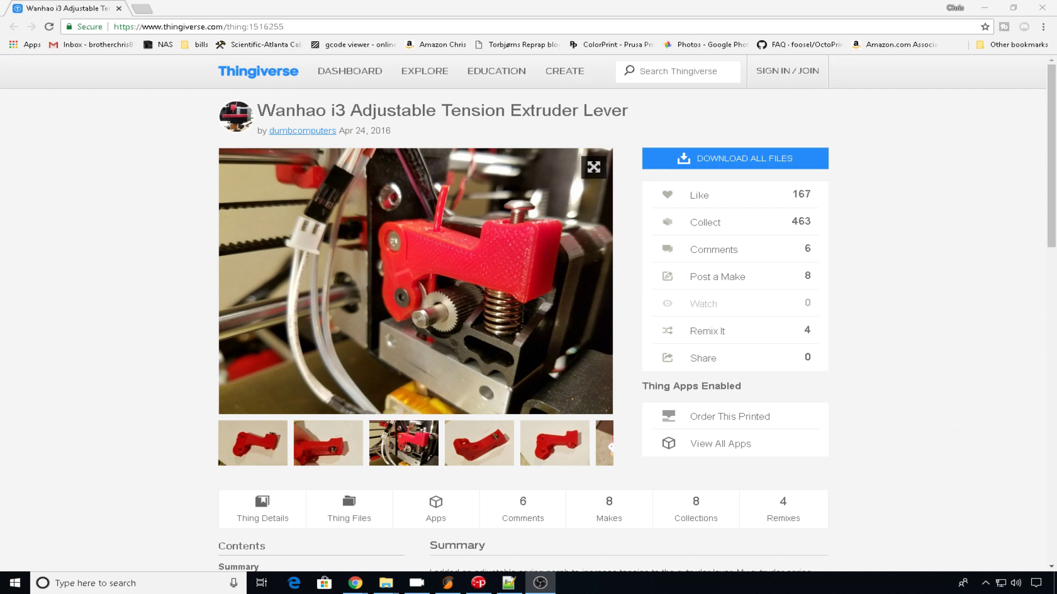
Download all files of the Wanhao i3 Adjustable Tension Extruder Lever and copy the download.
{"action": "left_click", "coordinate": [730, 160]}
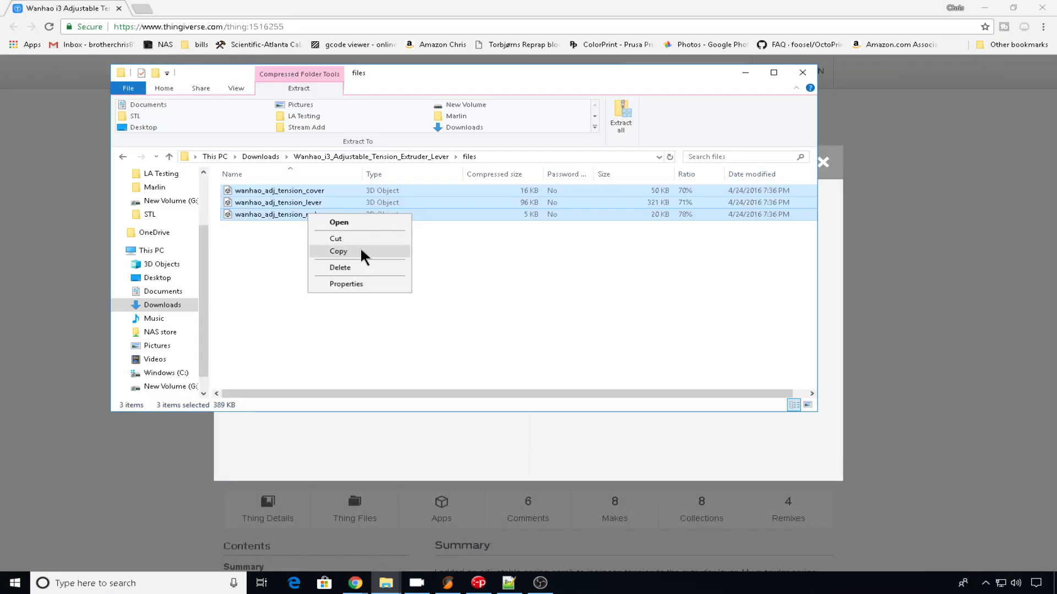
{"action": "left_click", "coordinate": [361, 251]}
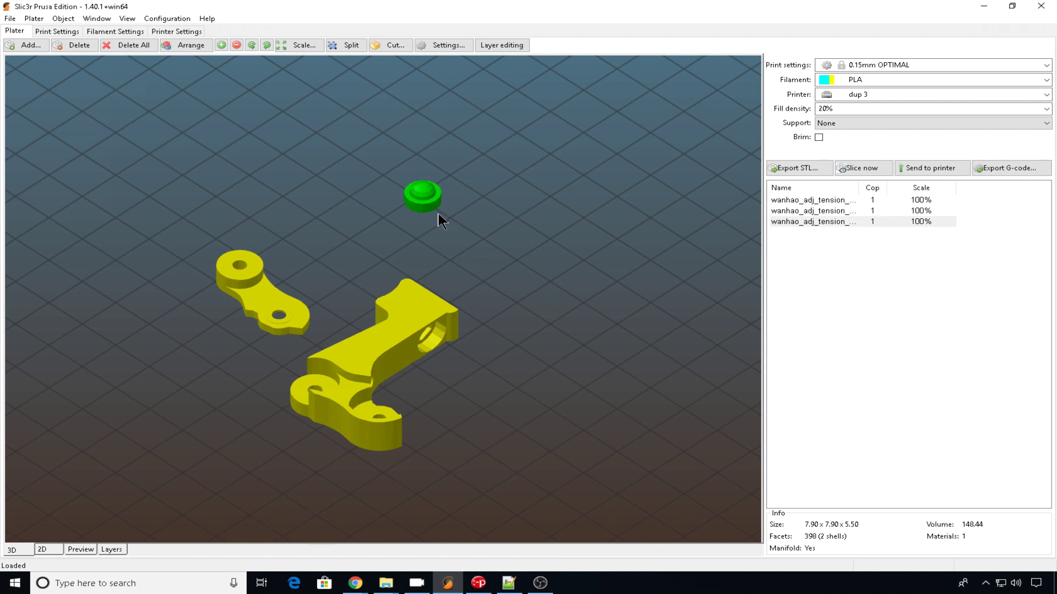
Review the 0.20mm NORMAL print settings, including the print speed page.
{"action": "left_click", "coordinate": [42, 33]}
{"action": "left_click", "coordinate": [30, 103]}
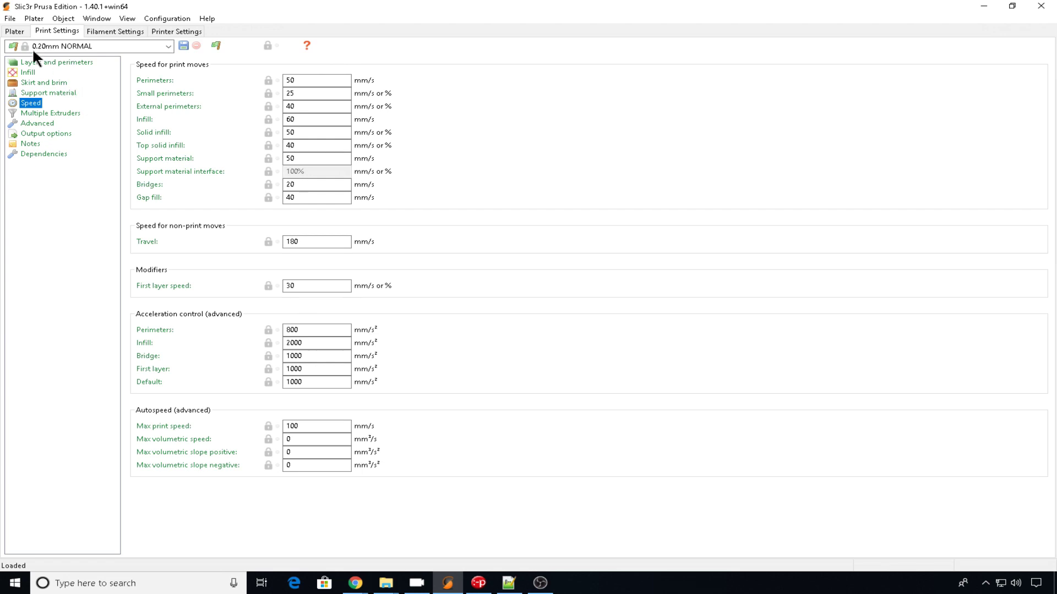
{"action": "left_click", "coordinate": [14, 31]}
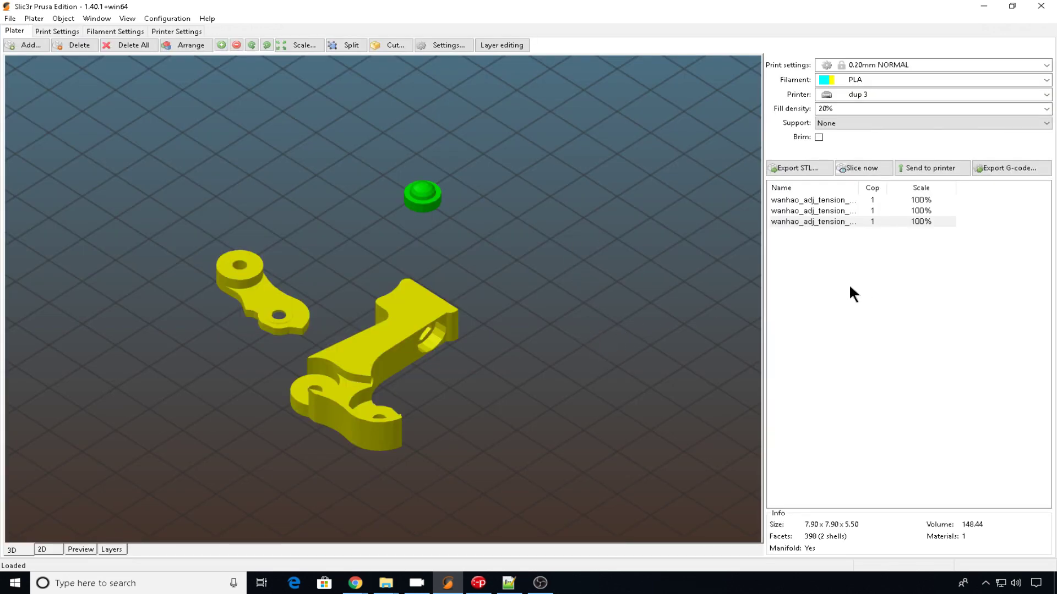
Set fill density to 30%, check layers and perimeters, and export the G-code.
{"action": "left_click", "coordinate": [1046, 109]}
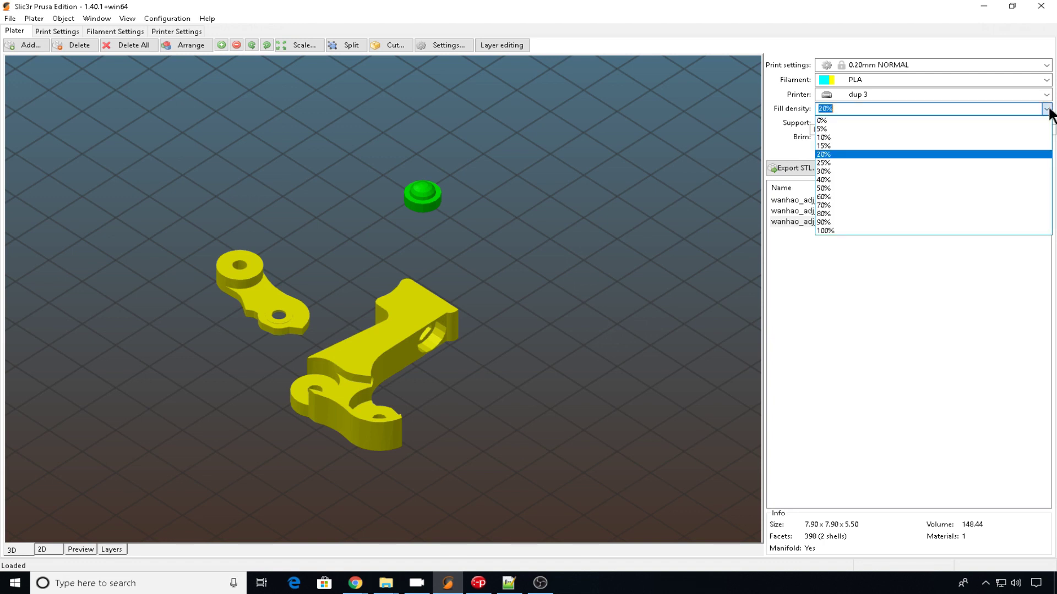
{"action": "left_click", "coordinate": [1020, 171]}
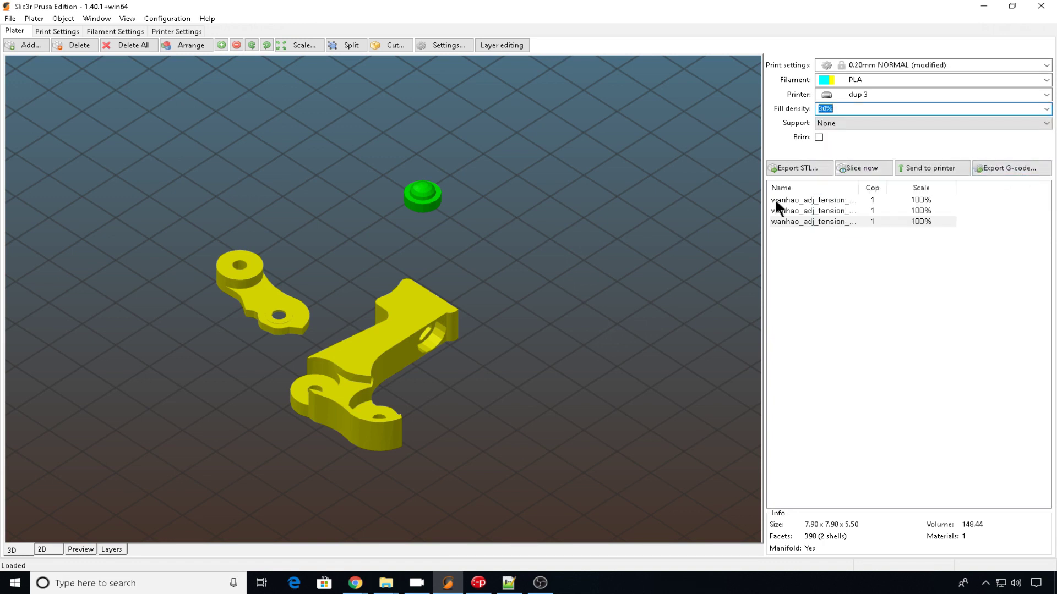
{"action": "left_click", "coordinate": [59, 32]}
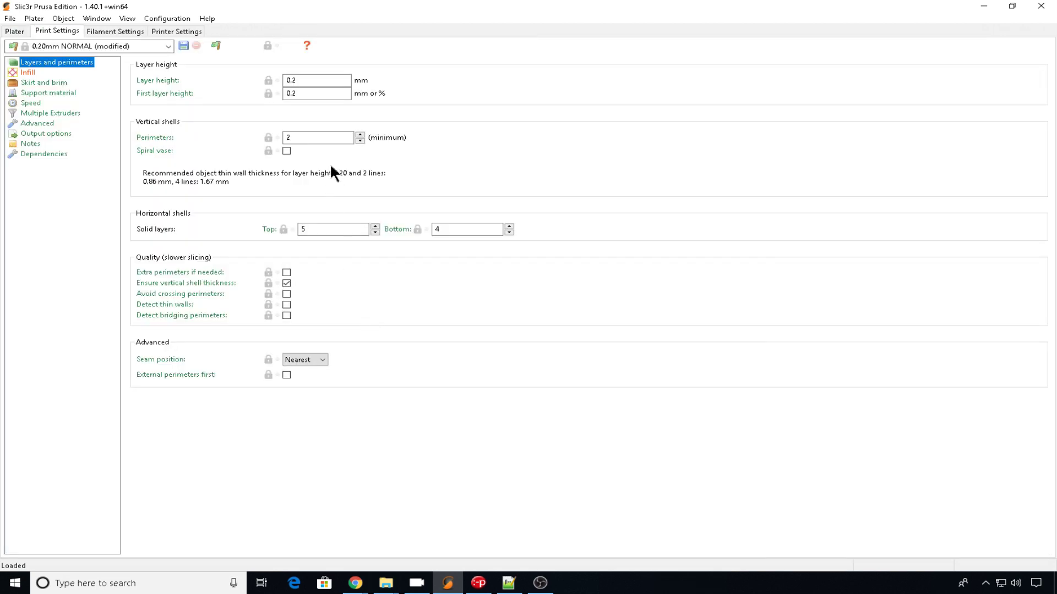
{"action": "left_click", "coordinate": [14, 31]}
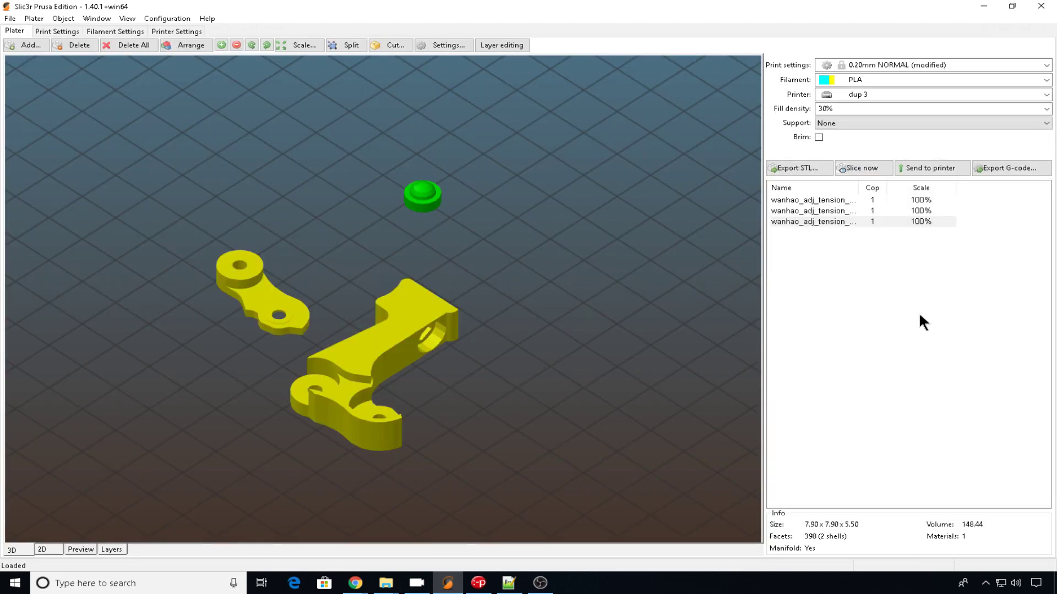
{"action": "left_click", "coordinate": [1021, 166]}
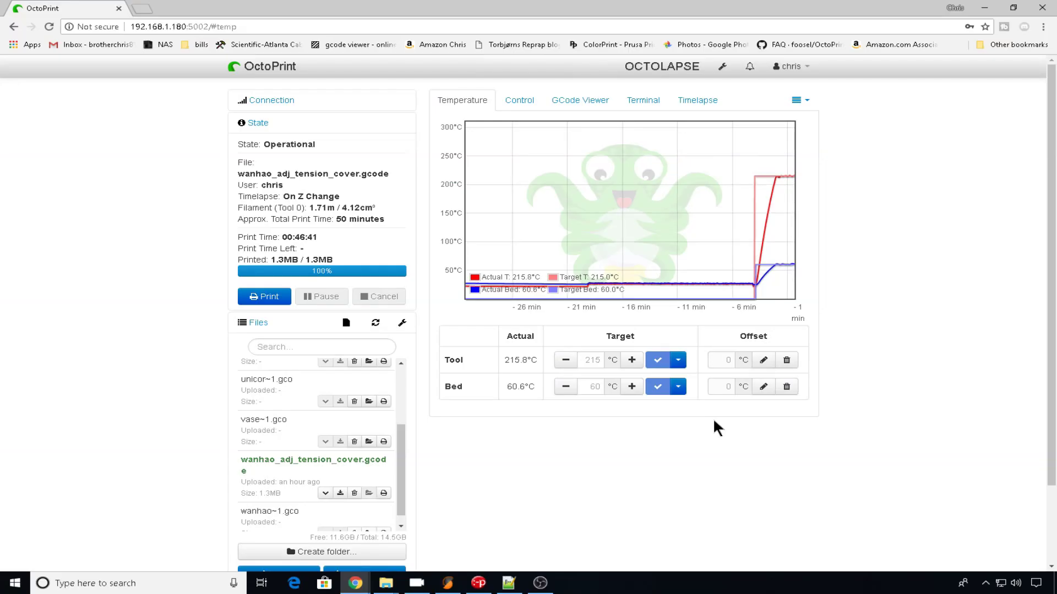
Change the Default printer profile's E axis feedrate from 300 to 100 mm/min and save.
{"action": "left_click", "coordinate": [526, 100]}
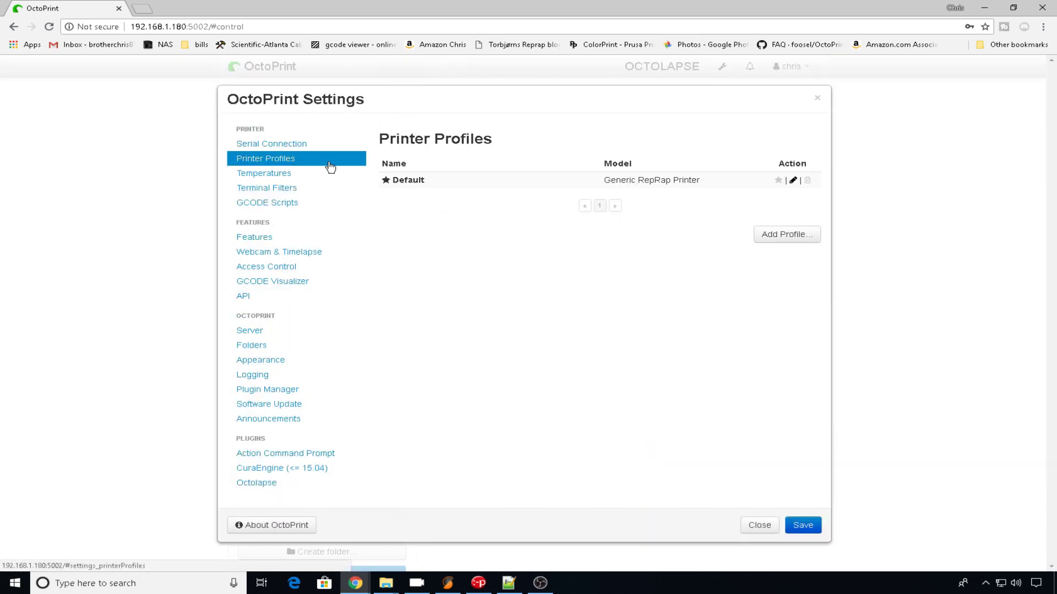
{"action": "left_click", "coordinate": [793, 180]}
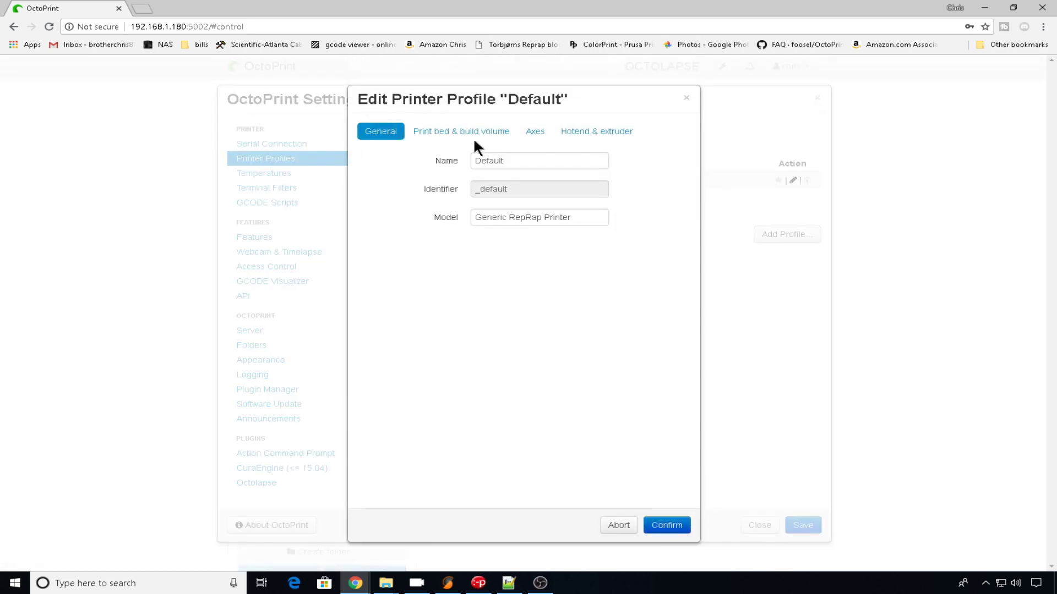
{"action": "left_click", "coordinate": [535, 132]}
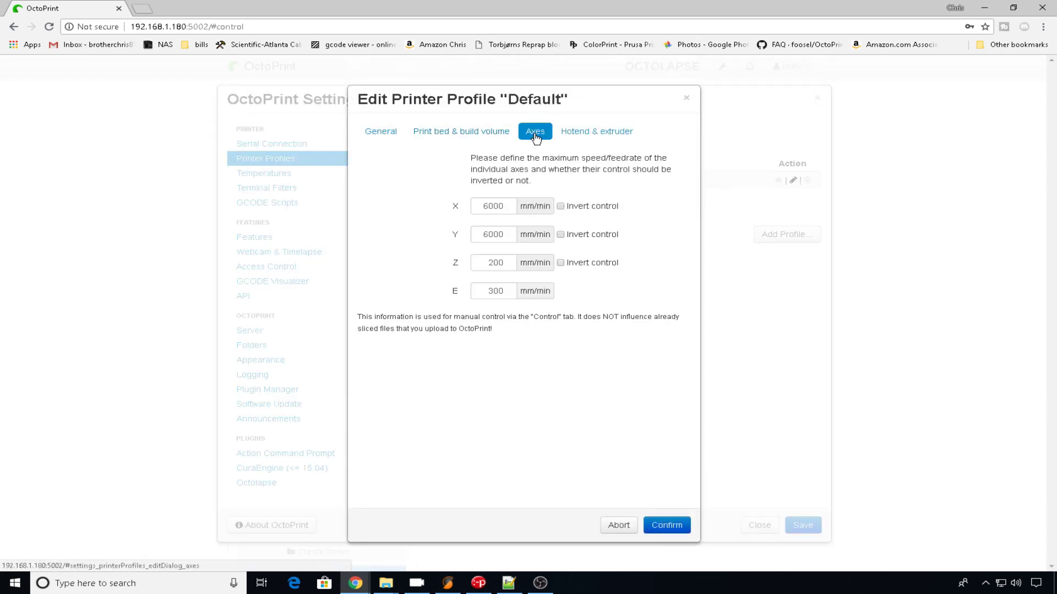
{"action": "left_click", "coordinate": [479, 292]}
{"action": "key", "text": "Delete"}
{"action": "type", "text": "1"}
{"action": "left_click", "coordinate": [681, 524]}
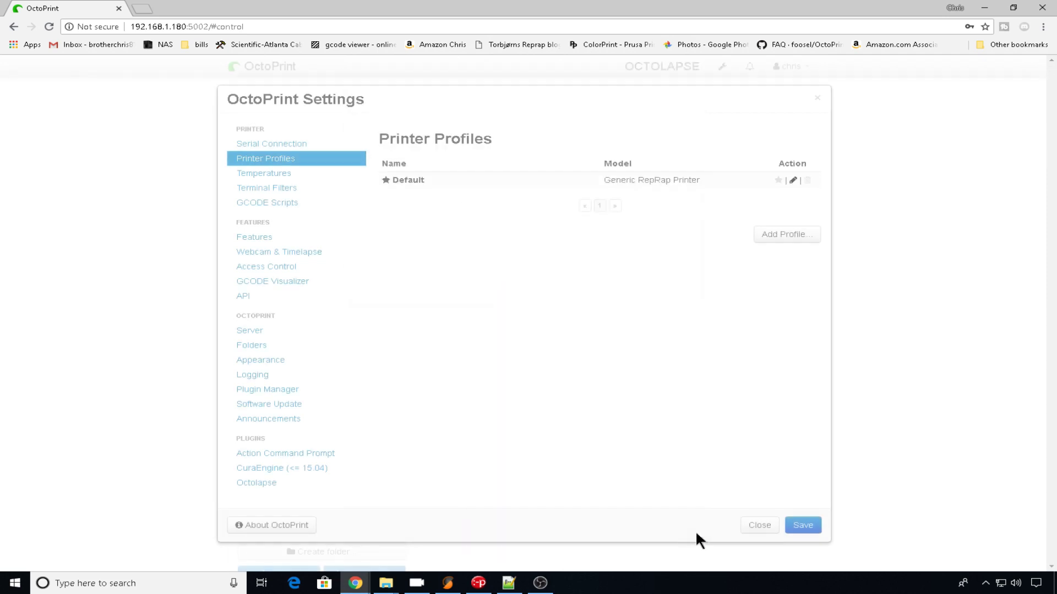
{"action": "left_click", "coordinate": [805, 526]}
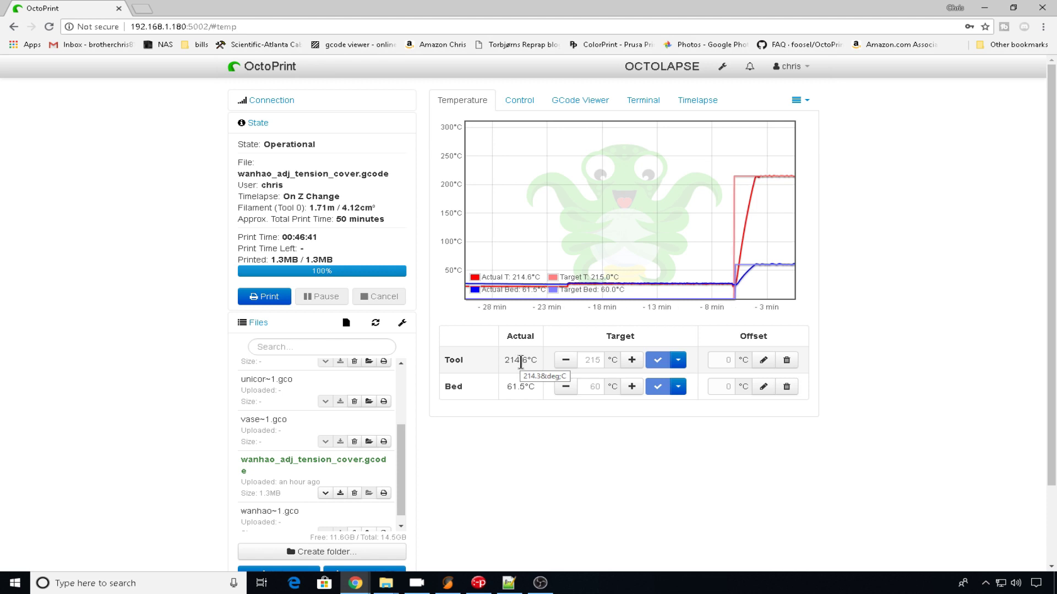
Send M503 in the Terminal and highlight the current E steps value of 110.00.
{"action": "left_click", "coordinate": [521, 107]}
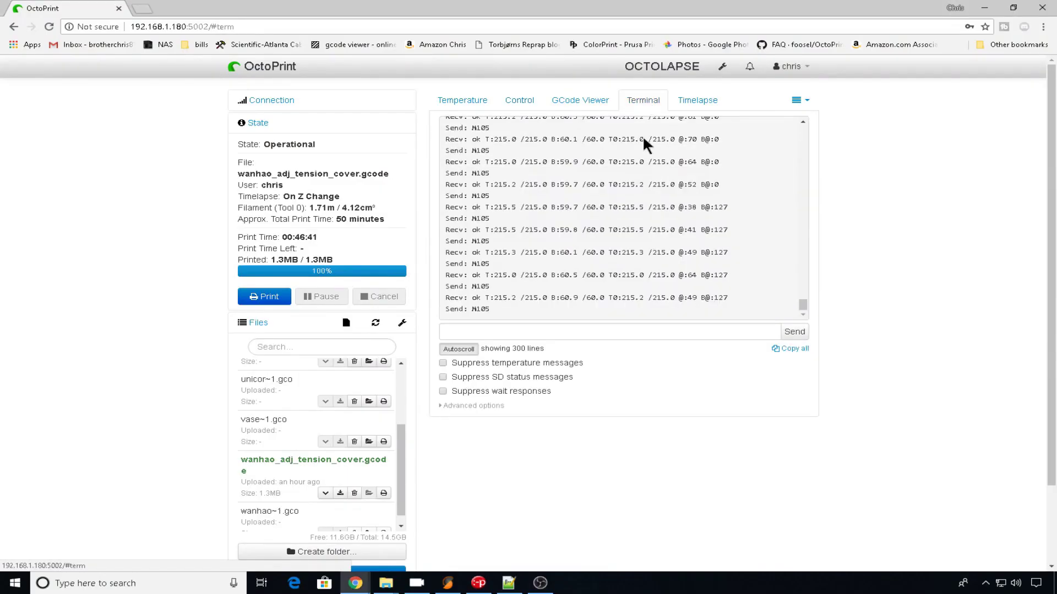
{"action": "left_click", "coordinate": [648, 330]}
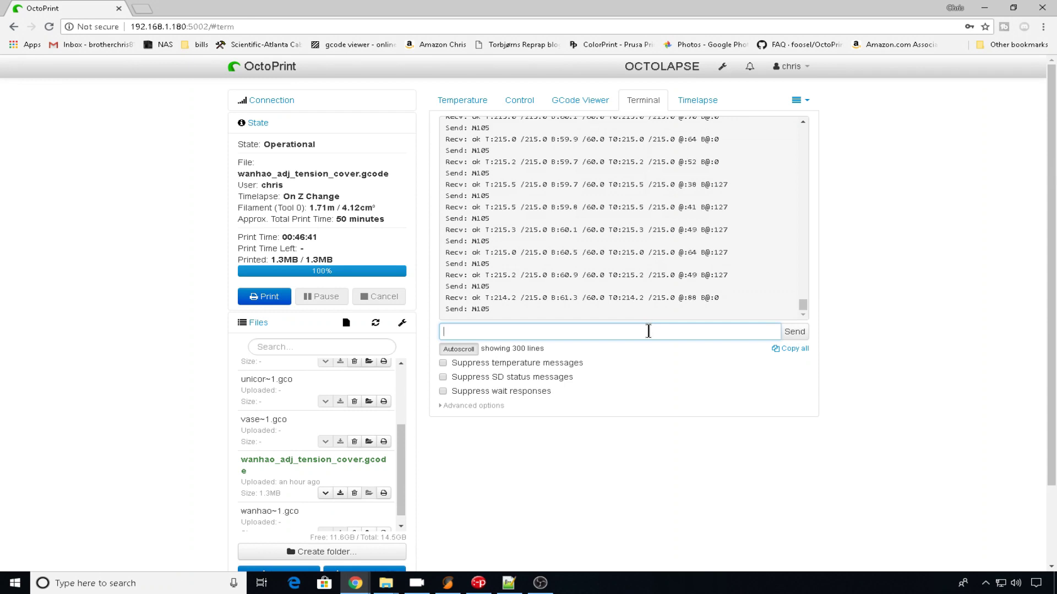
{"action": "type", "text": "m503"}
{"action": "key", "text": "Return"}
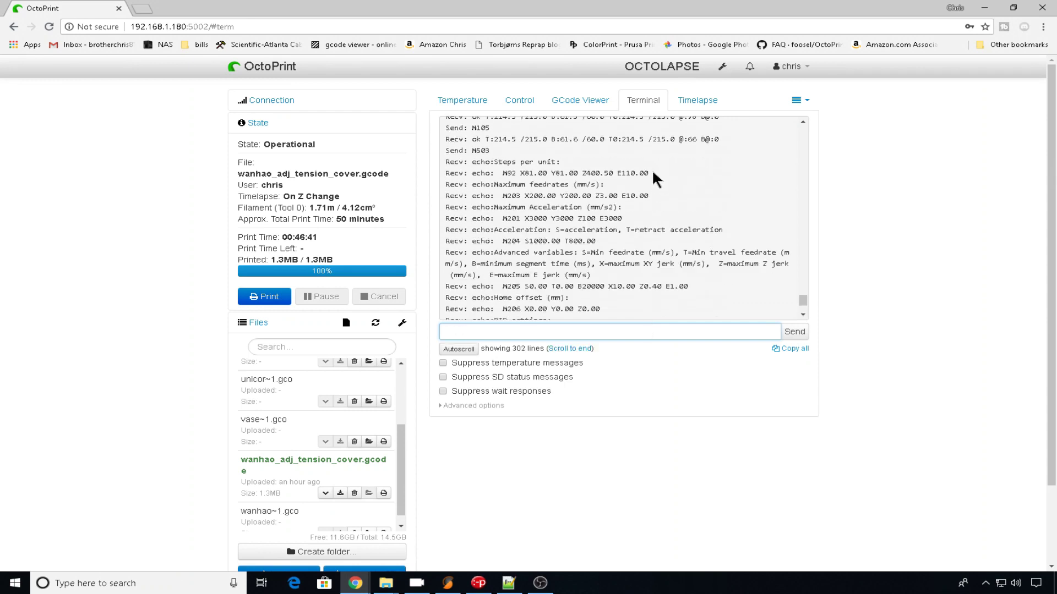
{"action": "left_click_drag", "start_coordinate": [650, 173], "coordinate": [621, 171]}
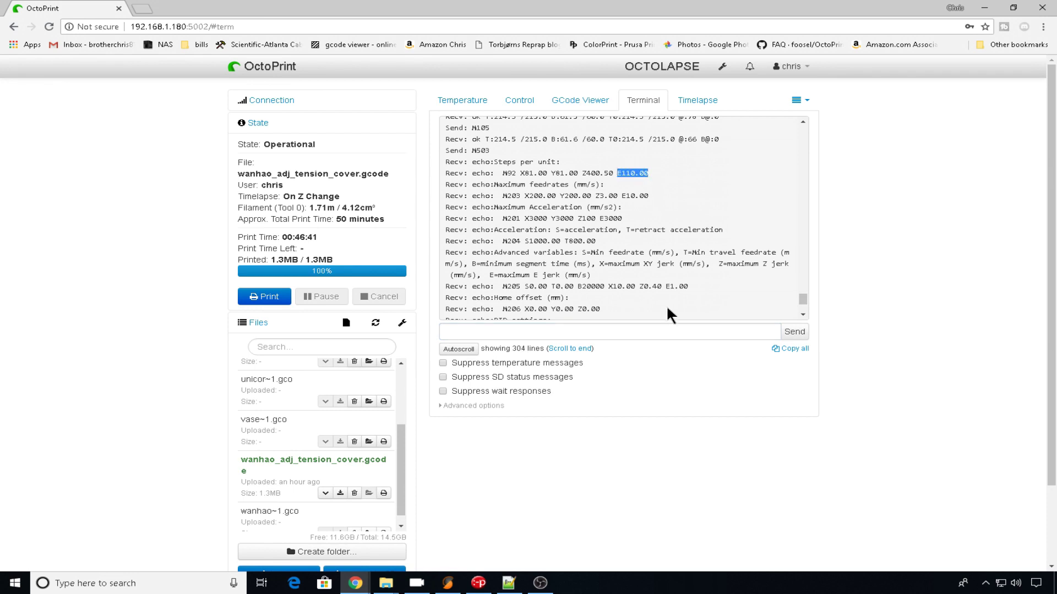
{"action": "left_click", "coordinate": [15, 583]}
Launch Calculator and compute 110 × 100 = 11,000.
{"action": "type", "text": "cal"}
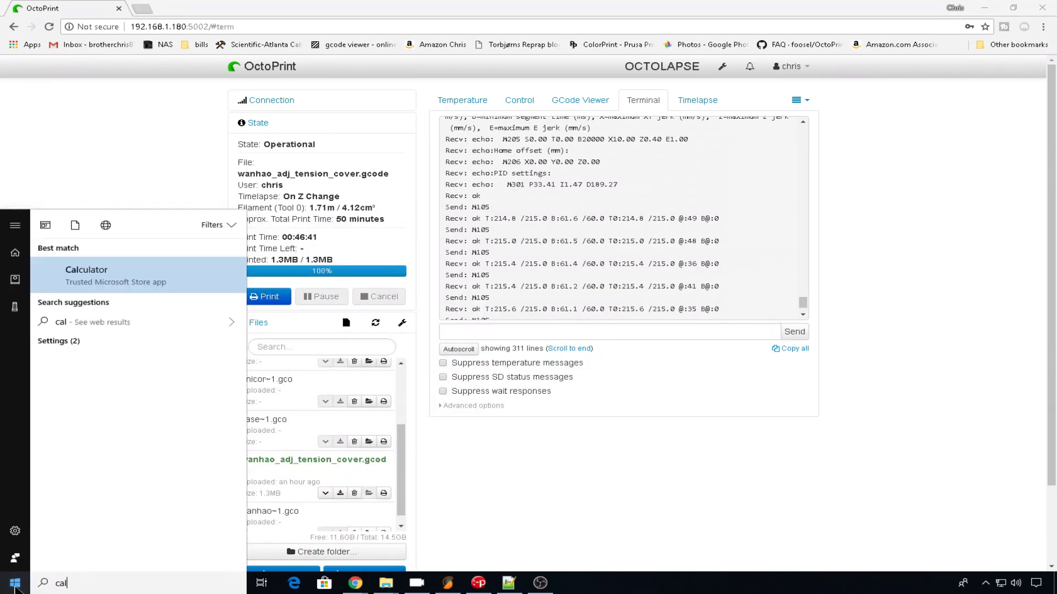
{"action": "key", "text": "Return"}
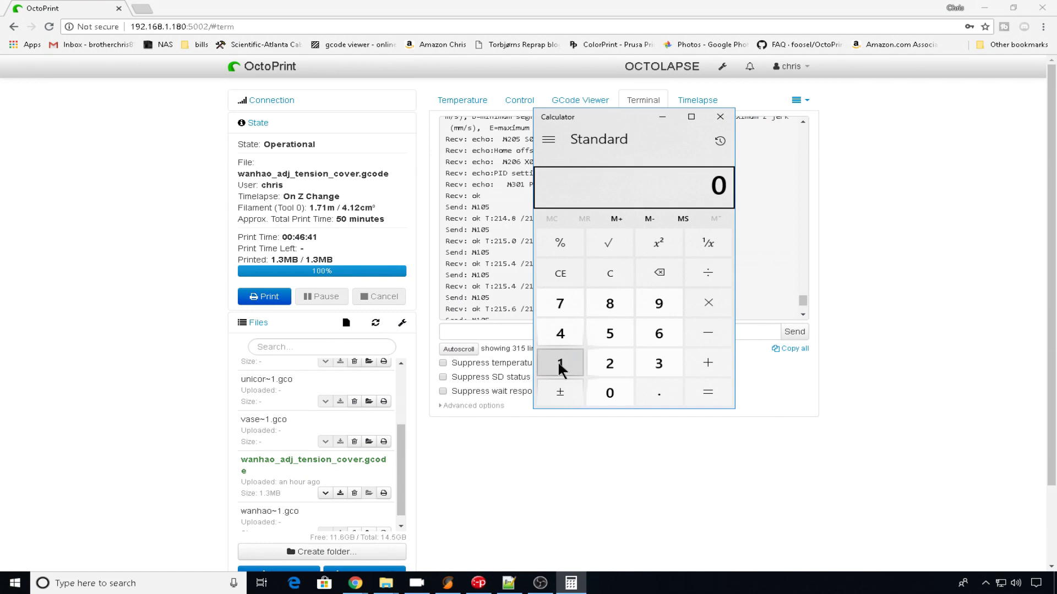
{"action": "left_click", "coordinate": [560, 366]}
{"action": "left_click", "coordinate": [560, 366]}
{"action": "left_click", "coordinate": [607, 391]}
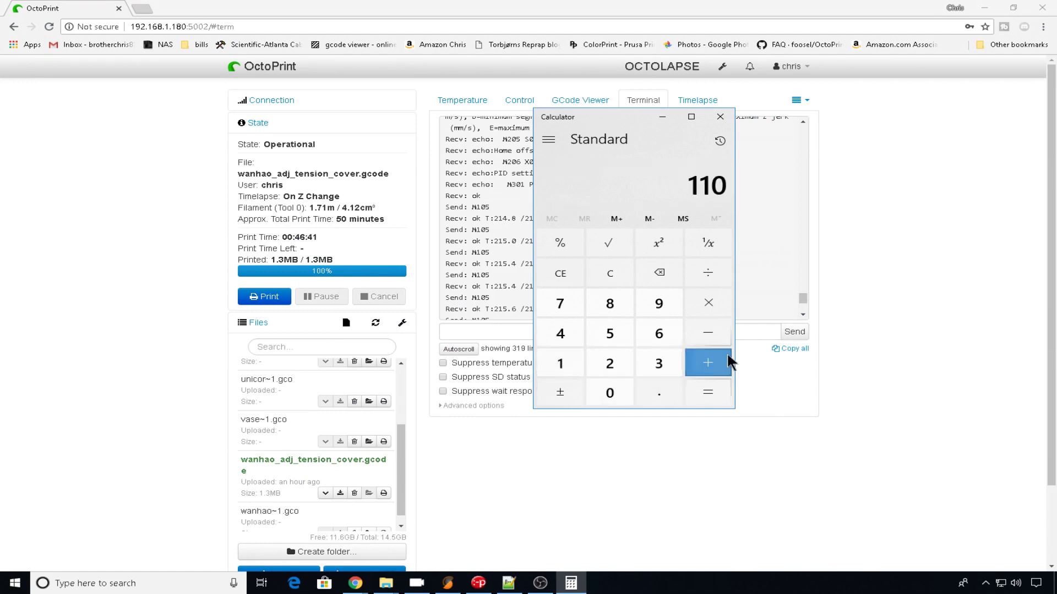
{"action": "left_click", "coordinate": [714, 309]}
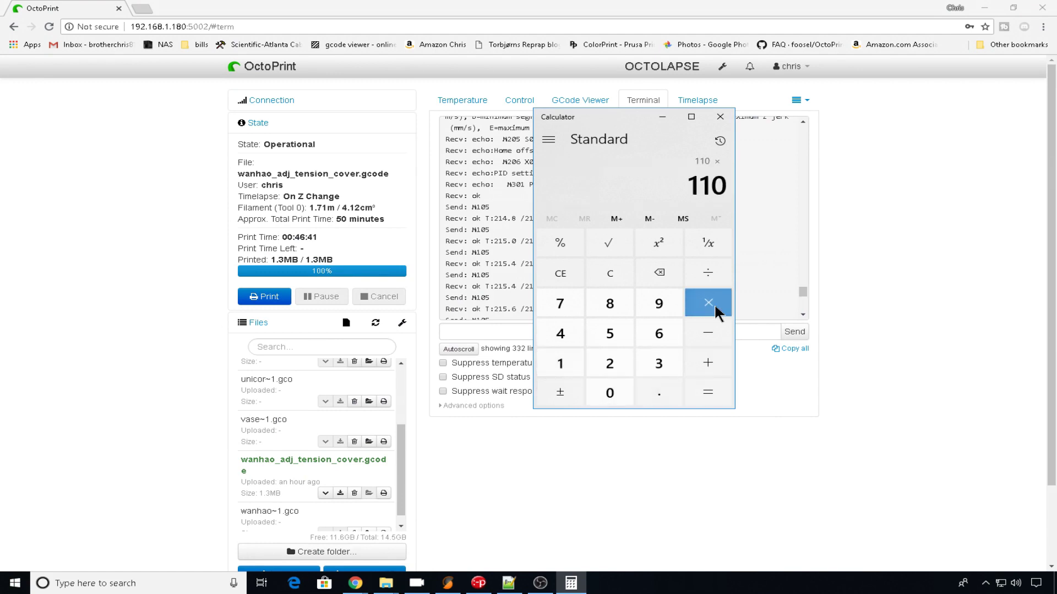
{"action": "left_click", "coordinate": [572, 368]}
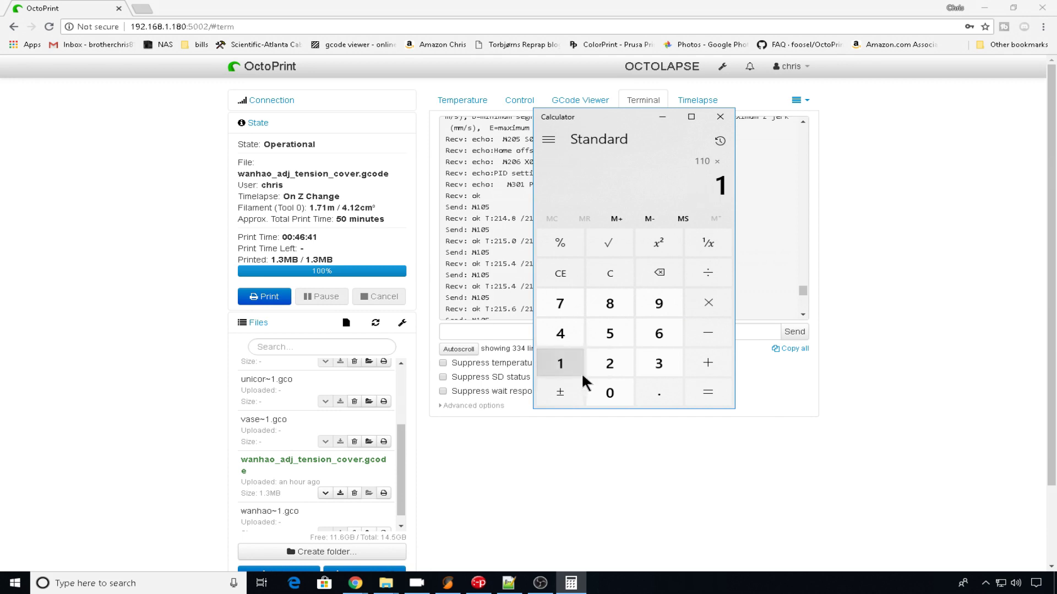
{"action": "left_click", "coordinate": [607, 393]}
{"action": "left_click", "coordinate": [608, 393]}
{"action": "left_click", "coordinate": [710, 396]}
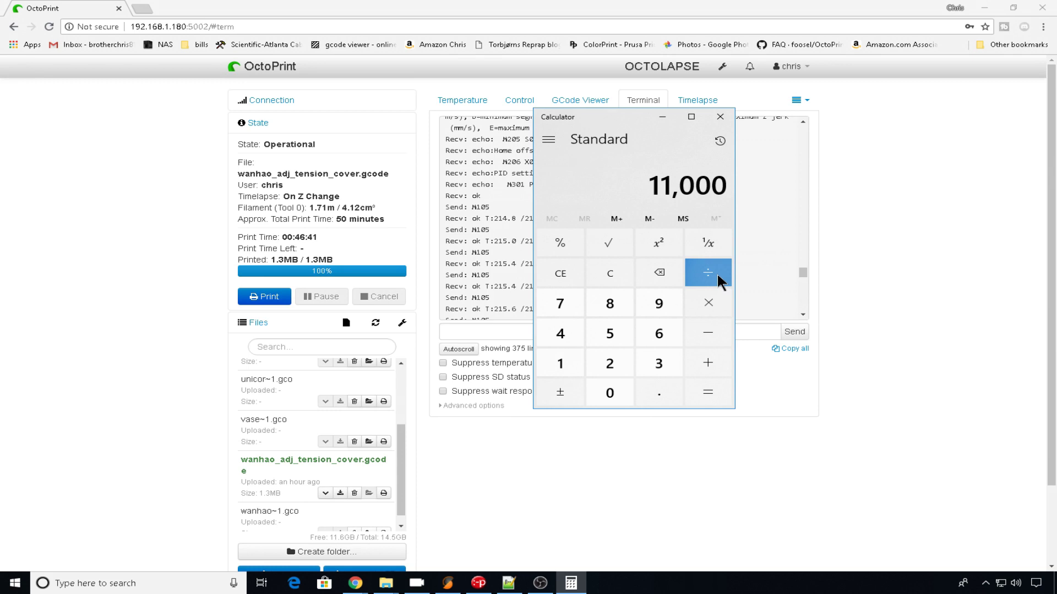
Divide 11,000 by 90 to get 122.22 and return to the OctoPrint terminal.
{"action": "left_click", "coordinate": [717, 279]}
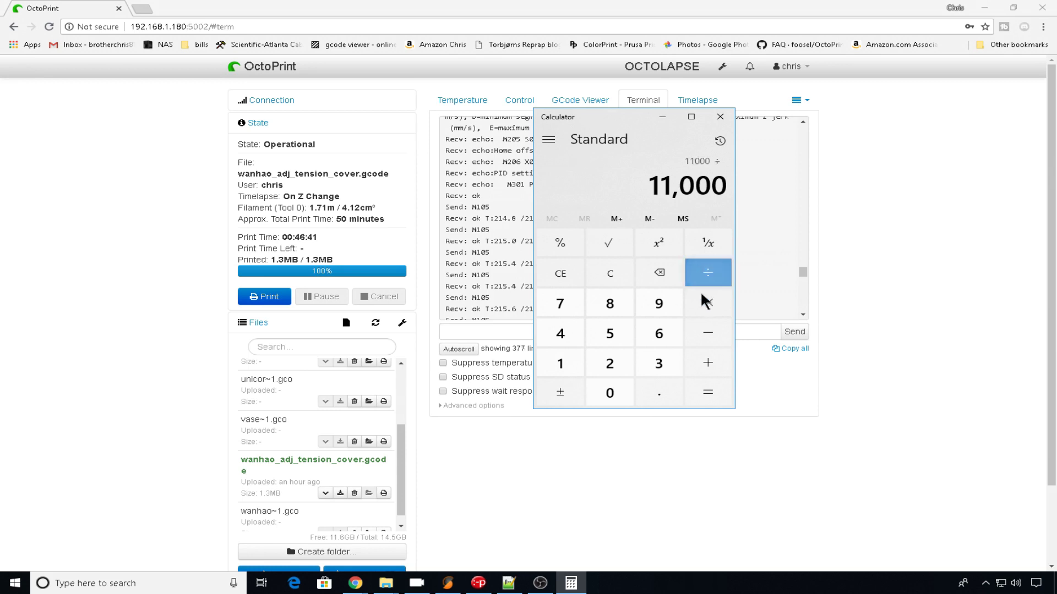
{"action": "left_click", "coordinate": [664, 313]}
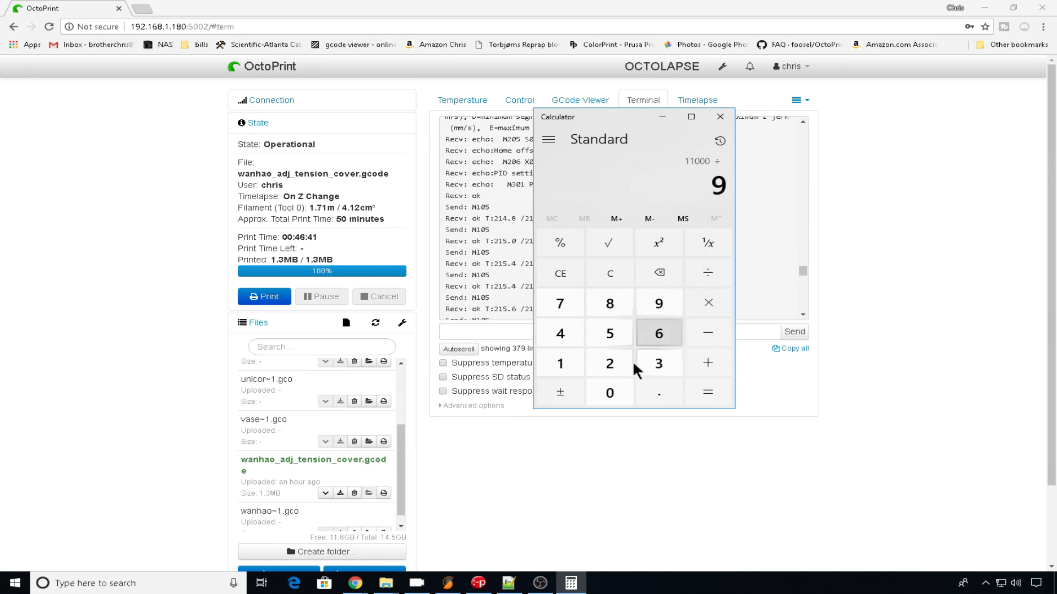
{"action": "left_click", "coordinate": [609, 387]}
{"action": "left_click", "coordinate": [704, 398]}
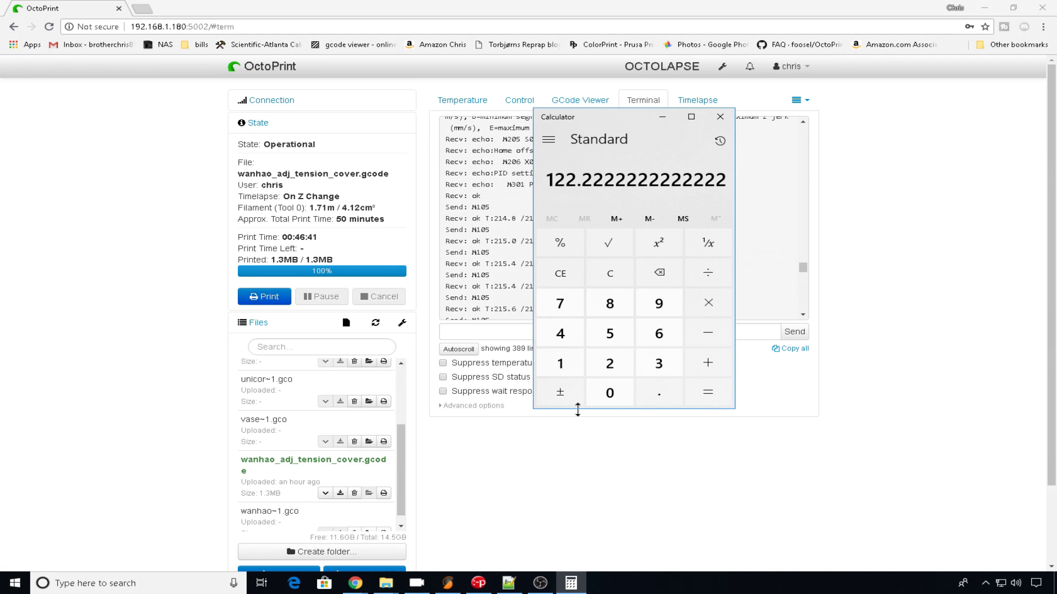
{"action": "left_click", "coordinate": [576, 337]}
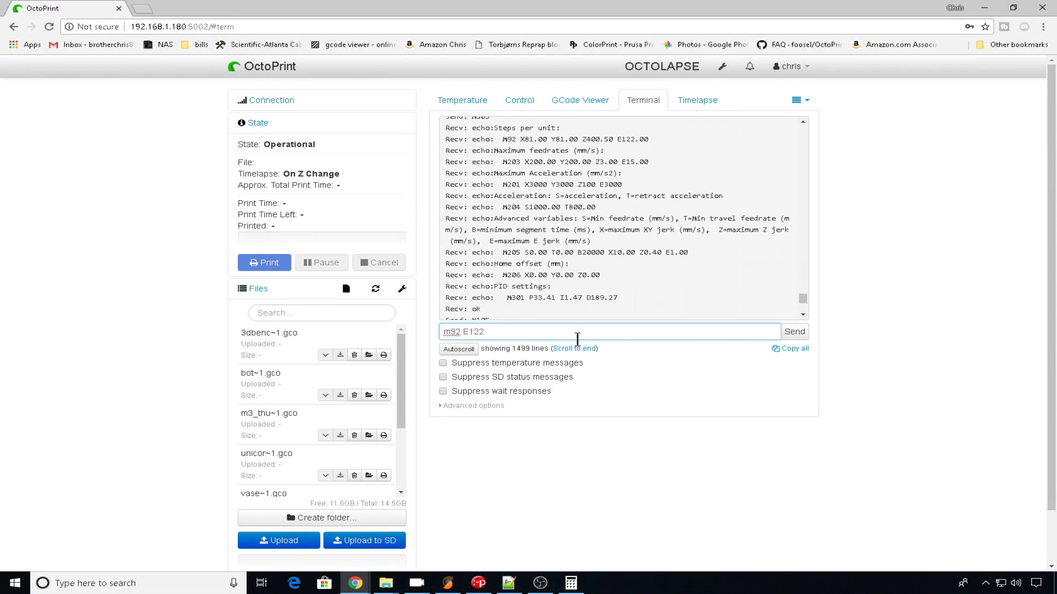
Send M92 E120 and confirm the M503 report now shows E120.00 steps per unit.
{"action": "key", "text": "ctrl+a"}
{"action": "type", "text": "m"}
{"action": "left_click_drag", "start_coordinate": [648, 139], "coordinate": [547, 139]}
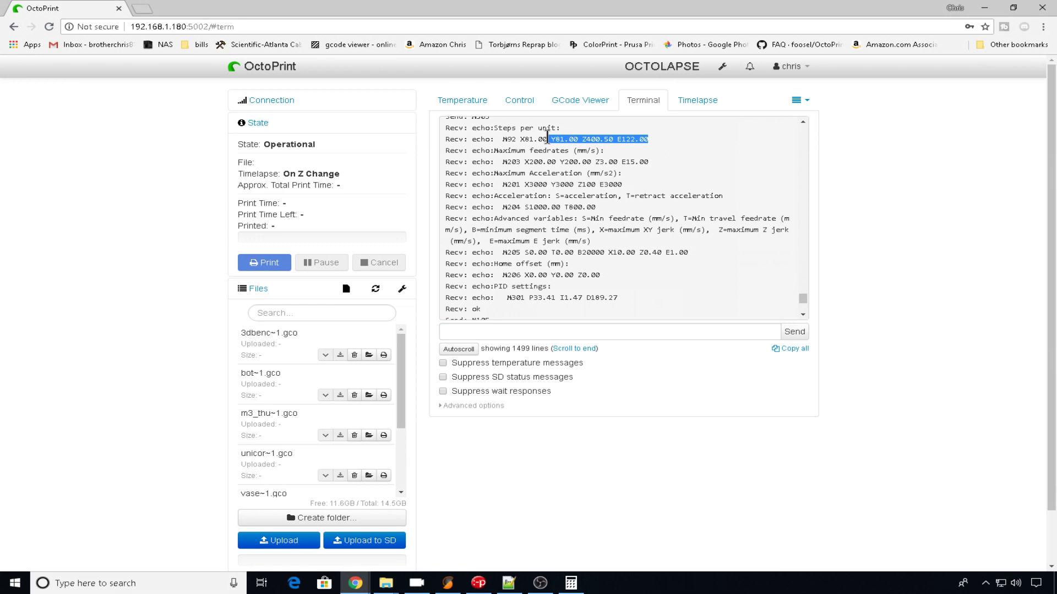
{"action": "left_click", "coordinate": [652, 330]}
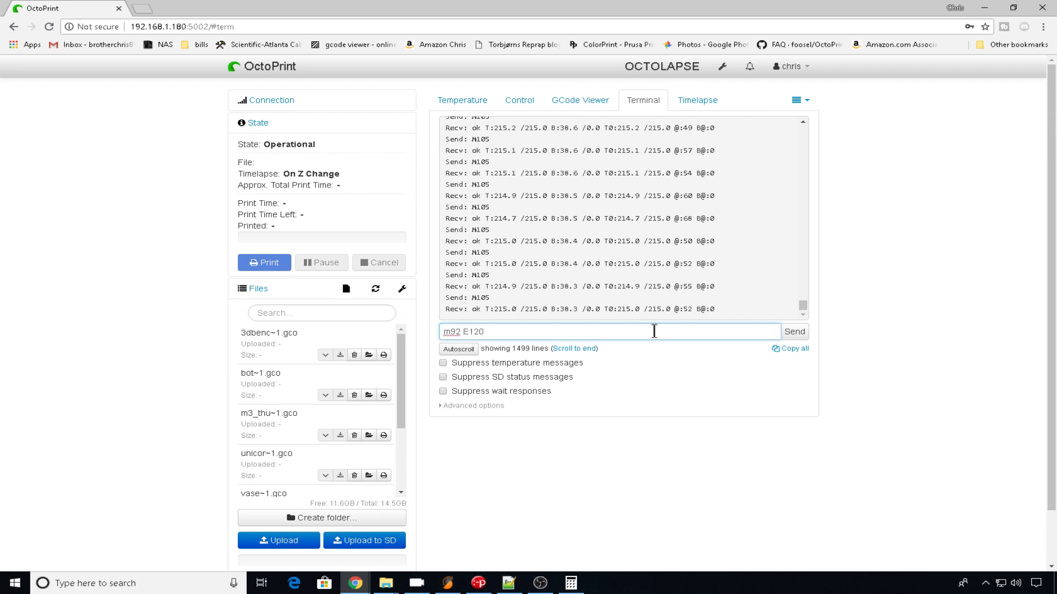
{"action": "key", "text": "Return"}
{"action": "left_click_drag", "start_coordinate": [648, 181], "coordinate": [565, 181]}
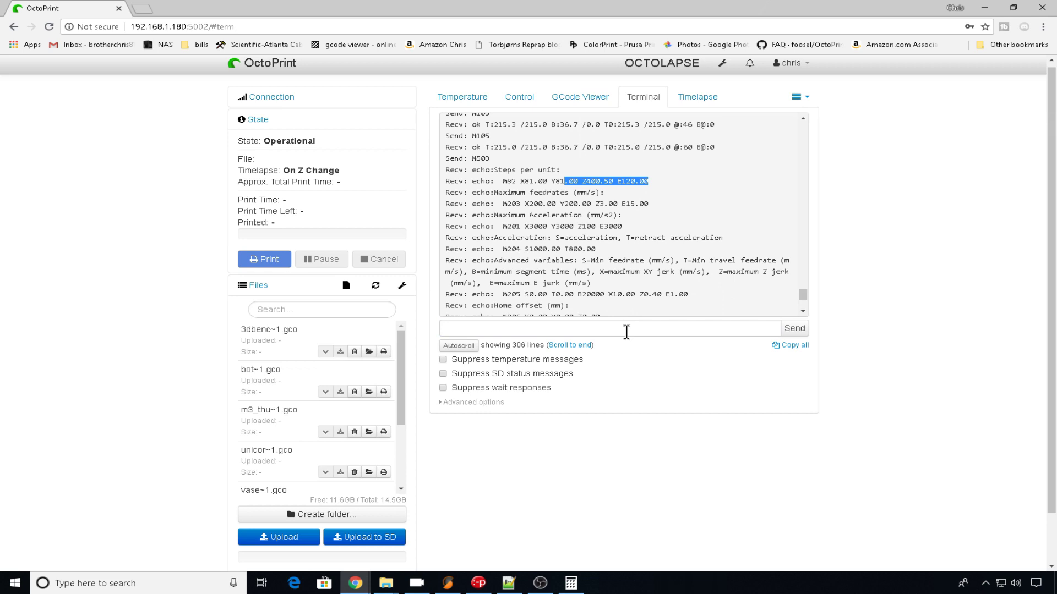
{"action": "left_click", "coordinate": [627, 332]}
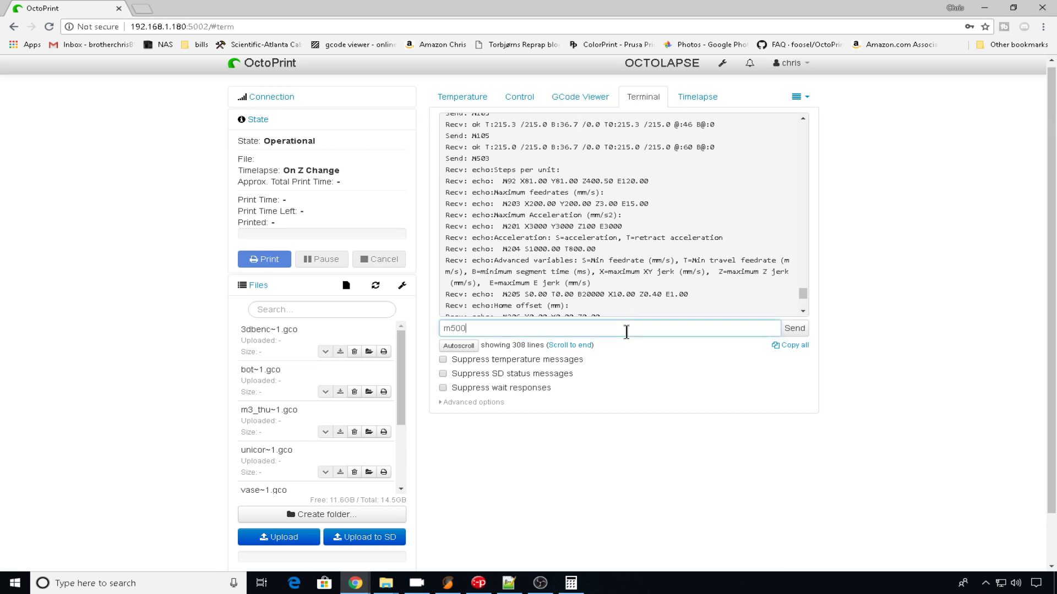